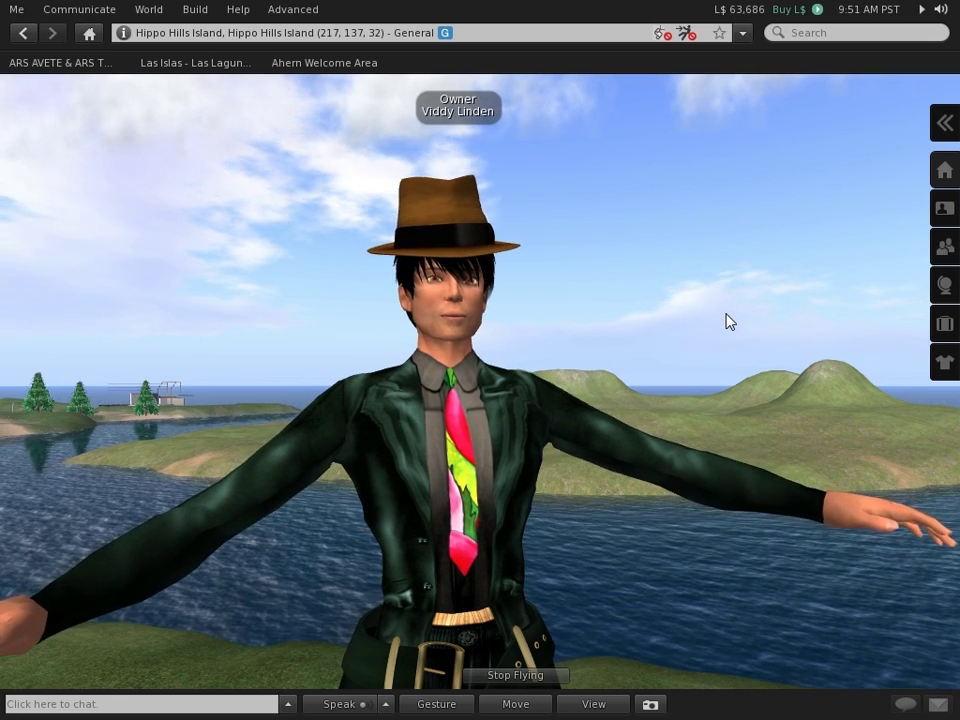
Step: Face the Second Life web page on the large cube and open its Join Now registration page
{"action": "left_click", "coordinate": [448, 287], "text": "alt"}
{"action": "left_click_drag", "start_coordinate": [448, 287], "coordinate": [915, 275], "text": "alt"}
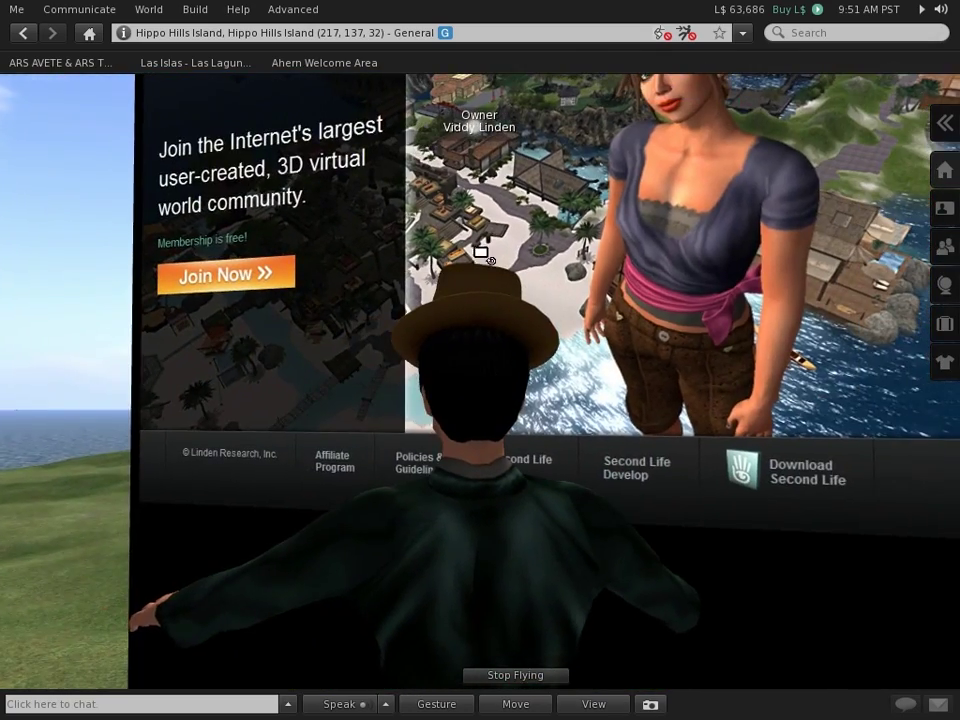
{"action": "left_click_drag", "start_coordinate": [482, 253], "coordinate": [471, 416], "text": "alt"}
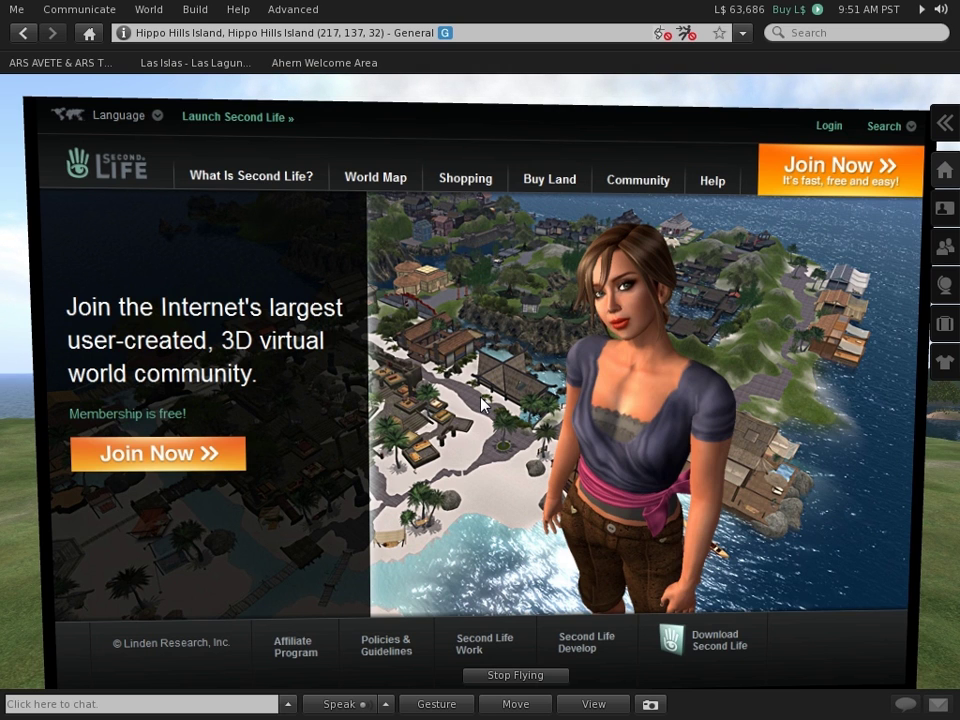
{"action": "mouse_move", "coordinate": [601, 316]}
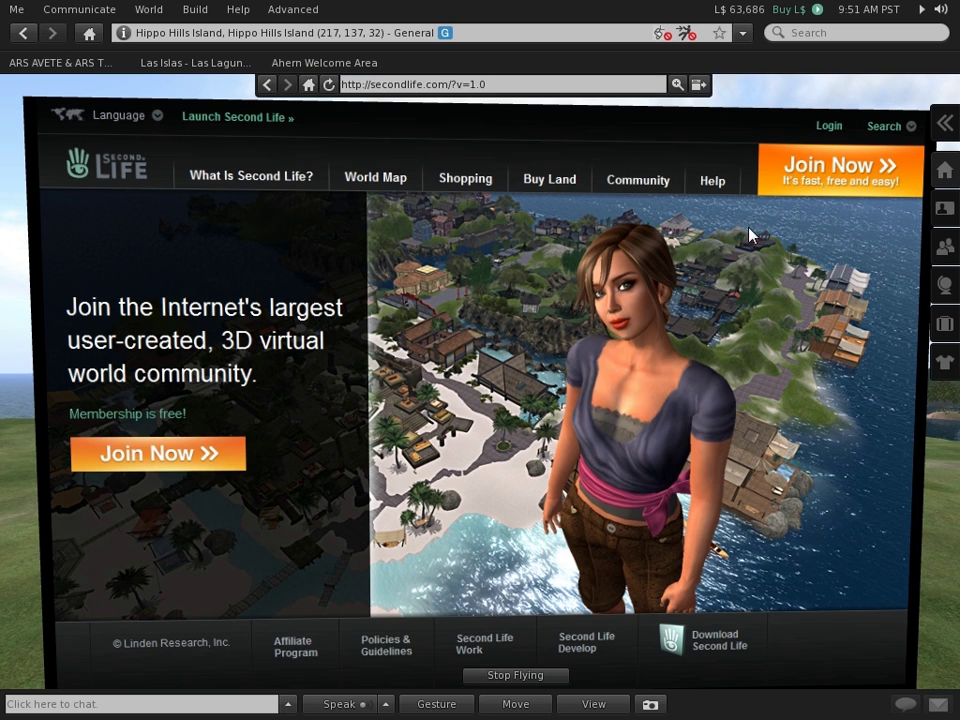
{"action": "left_click", "coordinate": [813, 180]}
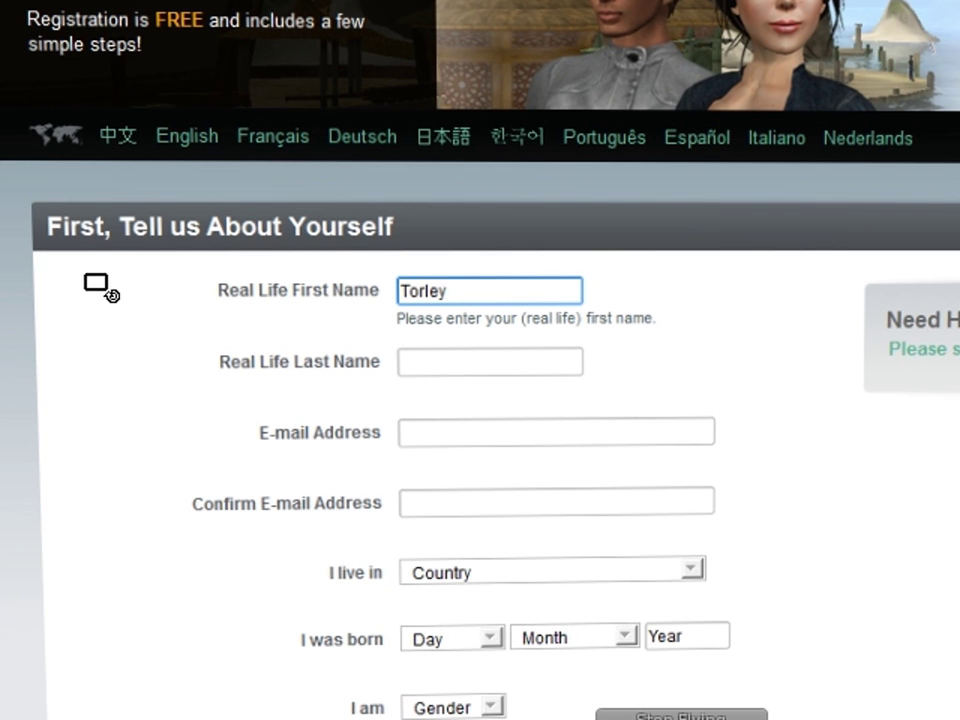
Step: Move the avatar around the cube to the Linden Lab page and open its employment section
{"action": "left_click_drag", "start_coordinate": [96, 284], "coordinate": [215, 306], "text": "alt"}
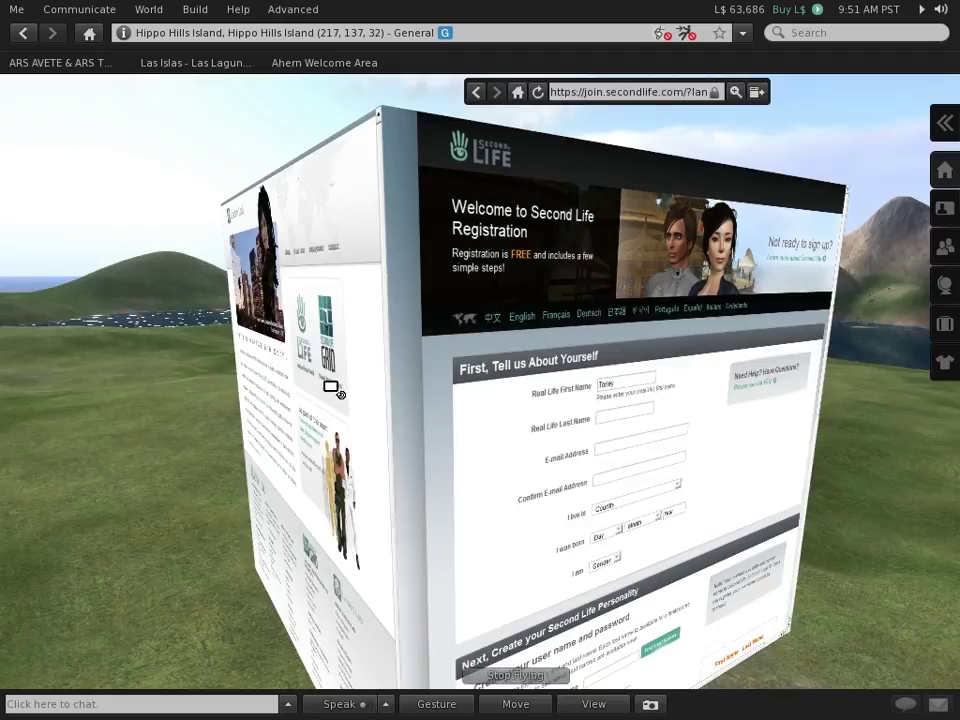
{"action": "left_click_drag", "start_coordinate": [330, 386], "coordinate": [480, 403], "text": "alt"}
{"action": "key", "text": "Up"}
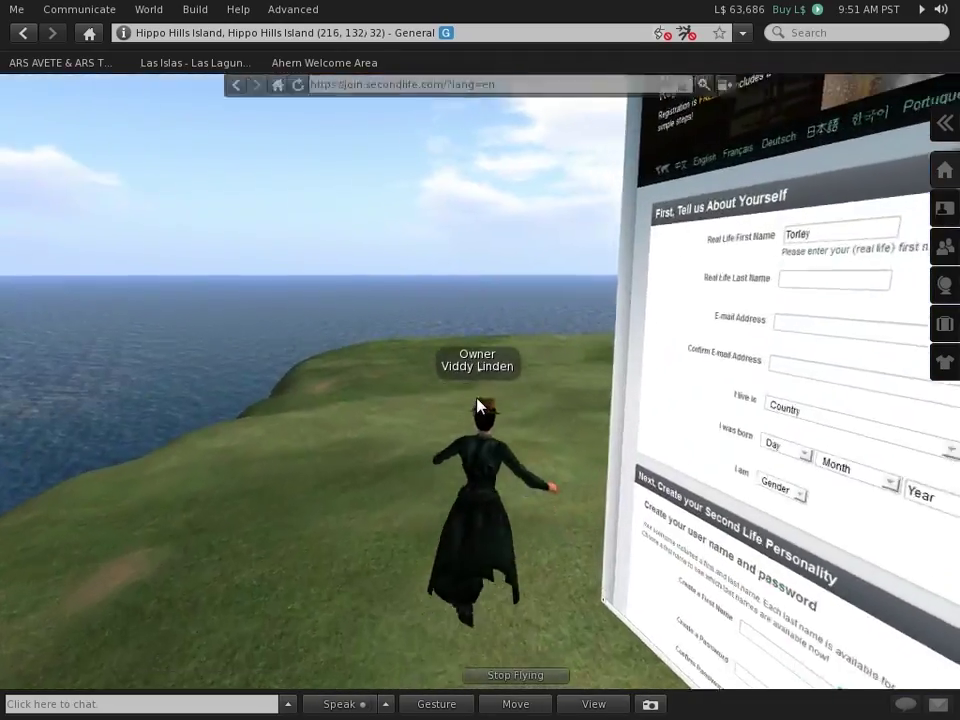
{"action": "key", "text": "Right"}
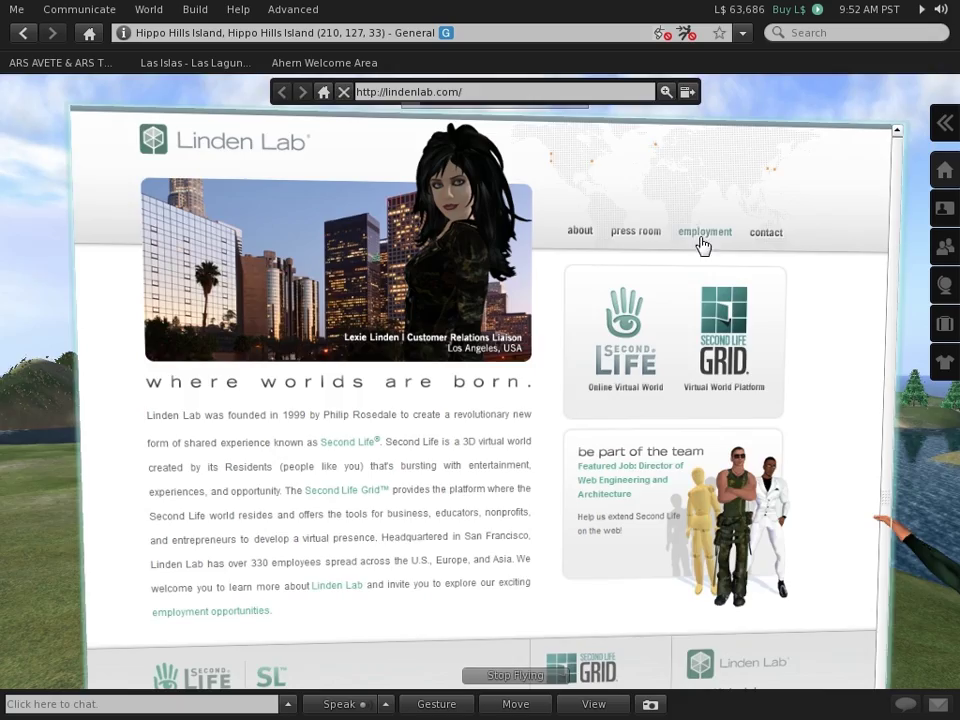
{"action": "left_click", "coordinate": [703, 245]}
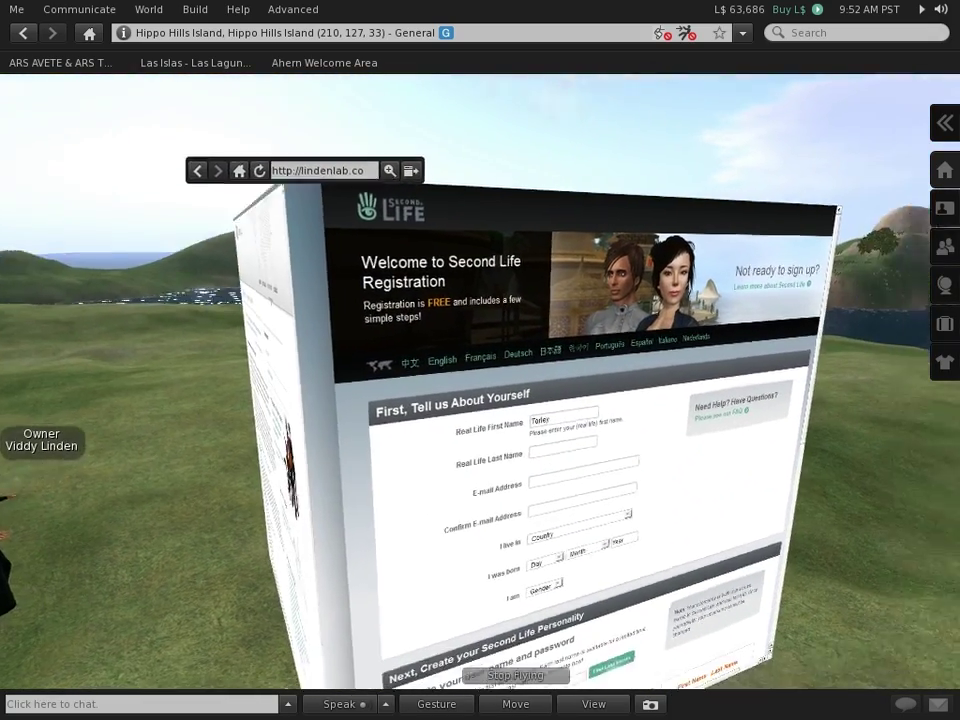
Step: Circle the cube to examine the registration and Second Life Blogs pages on its faces
{"action": "left_click_drag", "start_coordinate": [700, 398], "coordinate": [481, 398], "text": "ctrl+alt"}
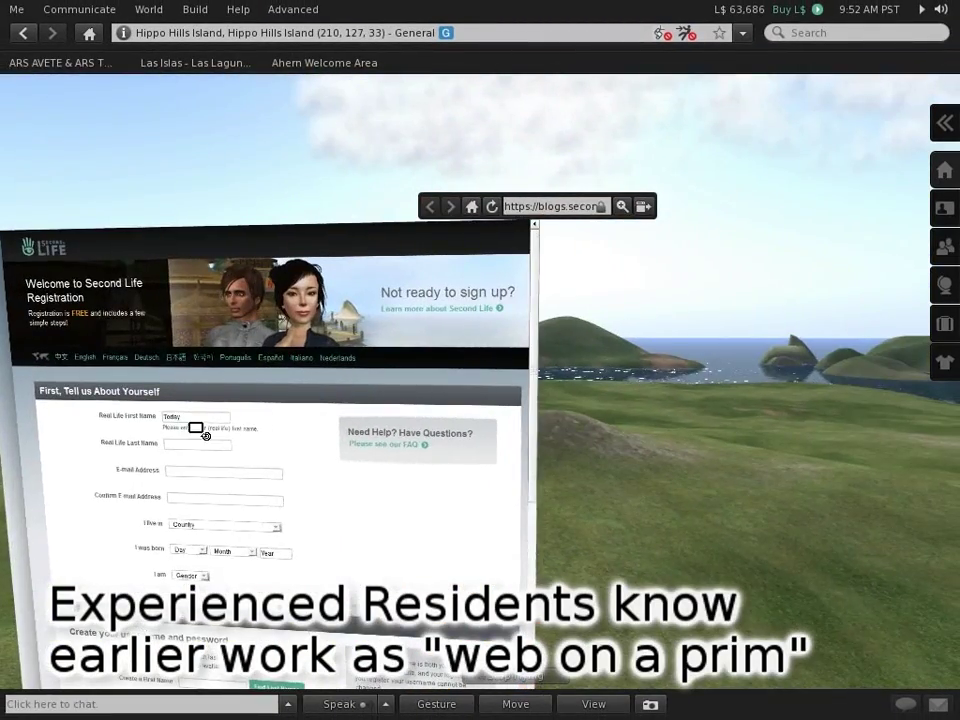
{"action": "left_click_drag", "start_coordinate": [196, 428], "coordinate": [437, 428], "text": "alt"}
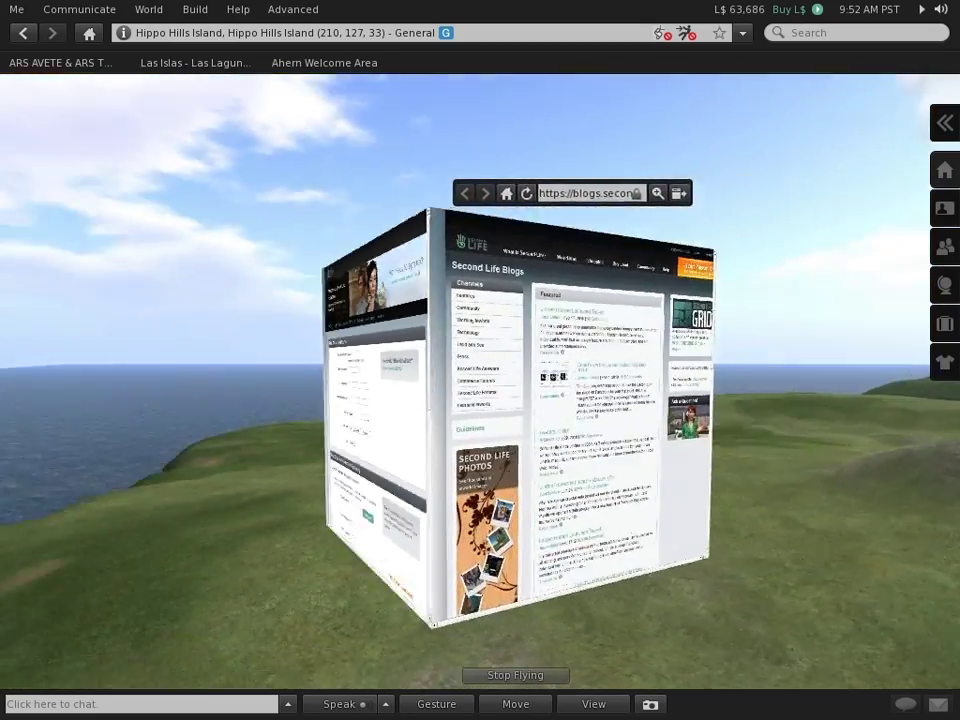
{"action": "left_click_drag", "start_coordinate": [560, 398], "coordinate": [481, 398], "text": "alt"}
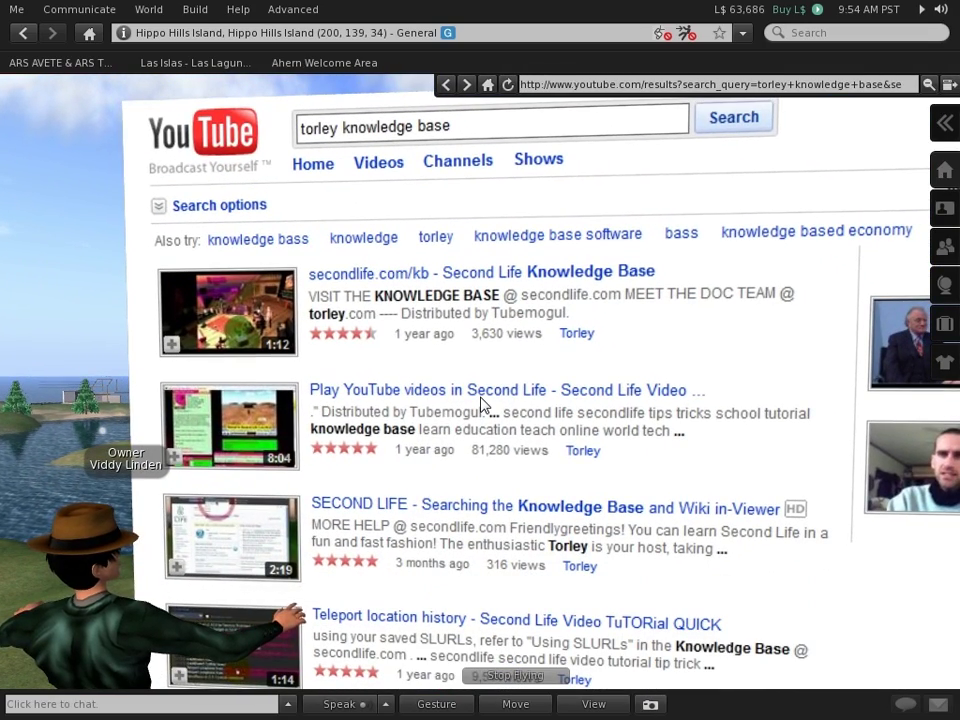
Step: Play the "secondlife.com/kb - Second Life Knowledge Base" video from the YouTube results and skip ahead in it
{"action": "left_click", "coordinate": [508, 282]}
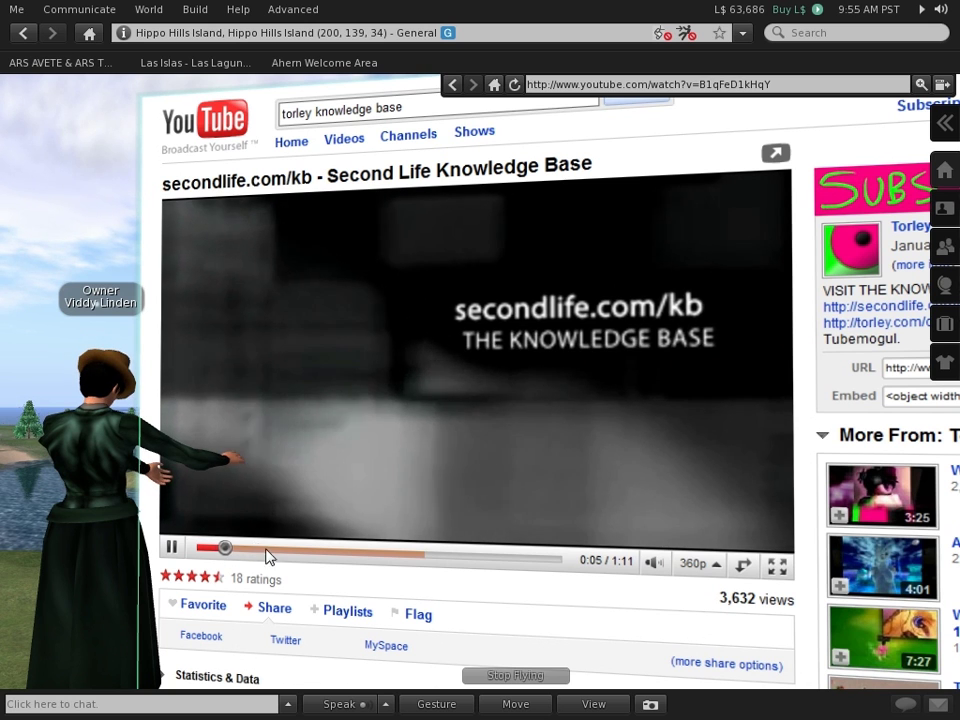
{"action": "left_click", "coordinate": [278, 552]}
{"action": "left_click", "coordinate": [331, 554]}
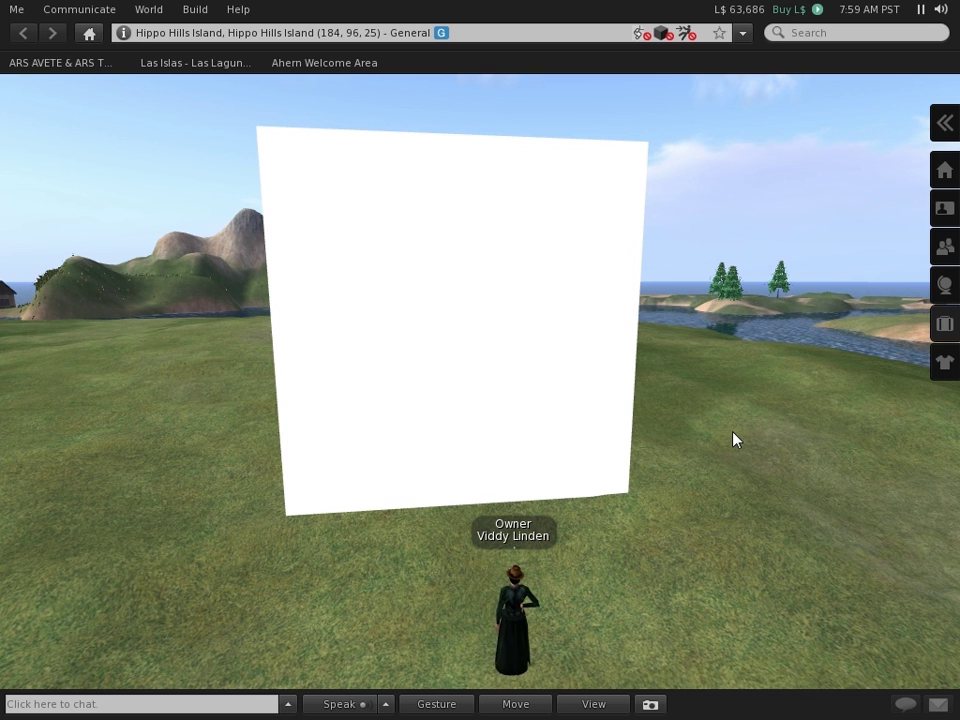
Step: Bring the white media screen closer and start the Canabalt game on it
{"action": "mouse_move", "coordinate": [521, 362]}
{"action": "scroll", "coordinate": [456, 320], "scroll_direction": "up", "scroll_amount": 5}
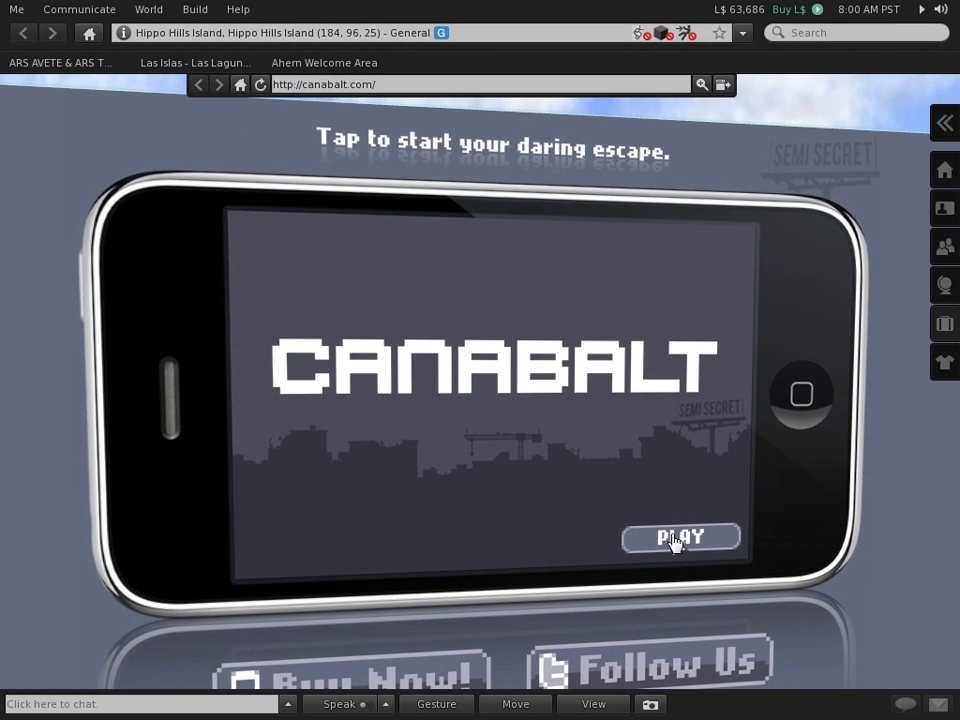
{"action": "left_click", "coordinate": [673, 539]}
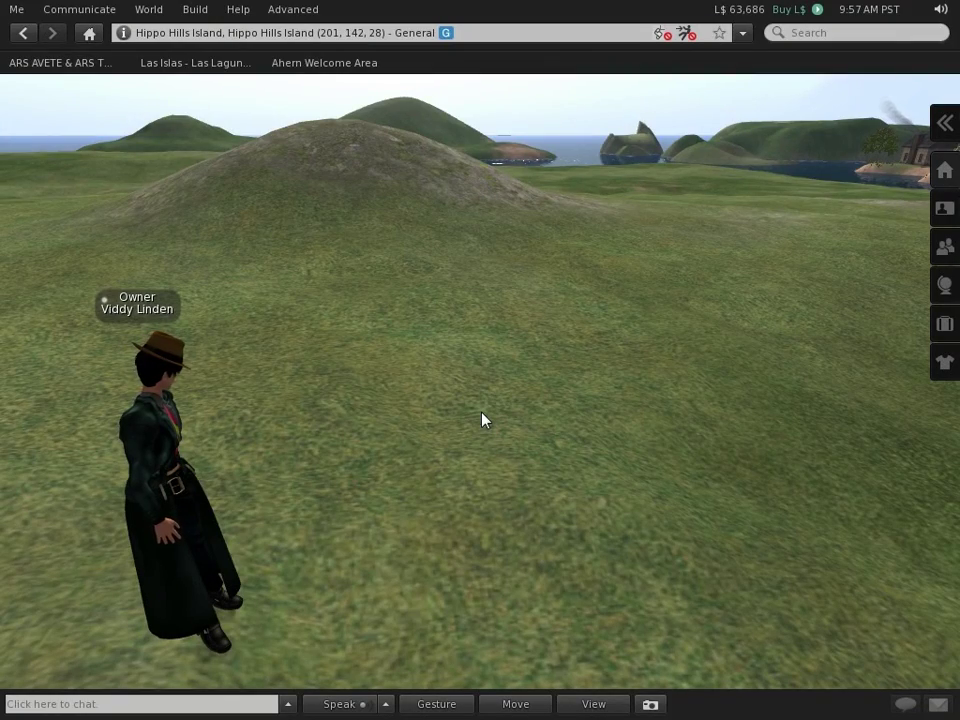
Step: Build a new box on the grass beside the avatar
{"action": "right_click", "coordinate": [468, 432]}
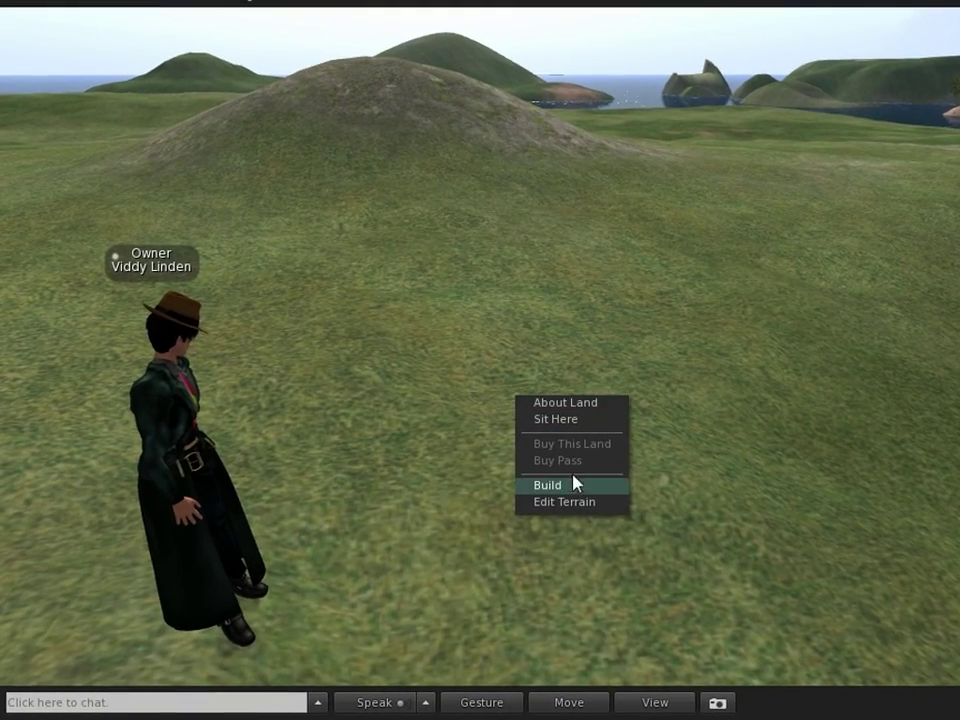
{"action": "left_click", "coordinate": [568, 488]}
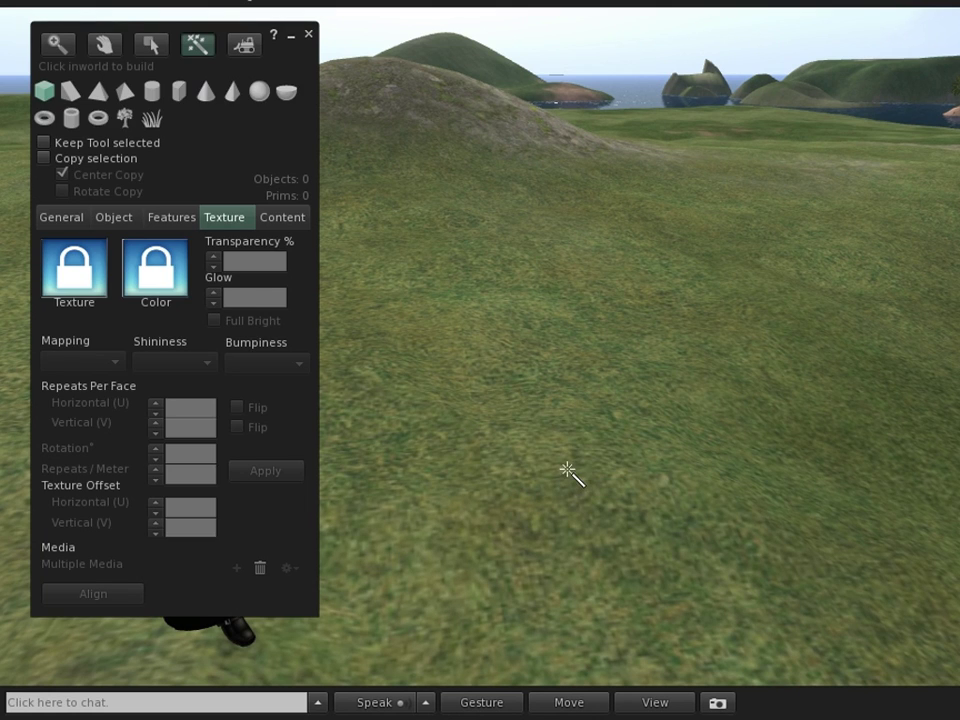
{"action": "left_click", "coordinate": [567, 471]}
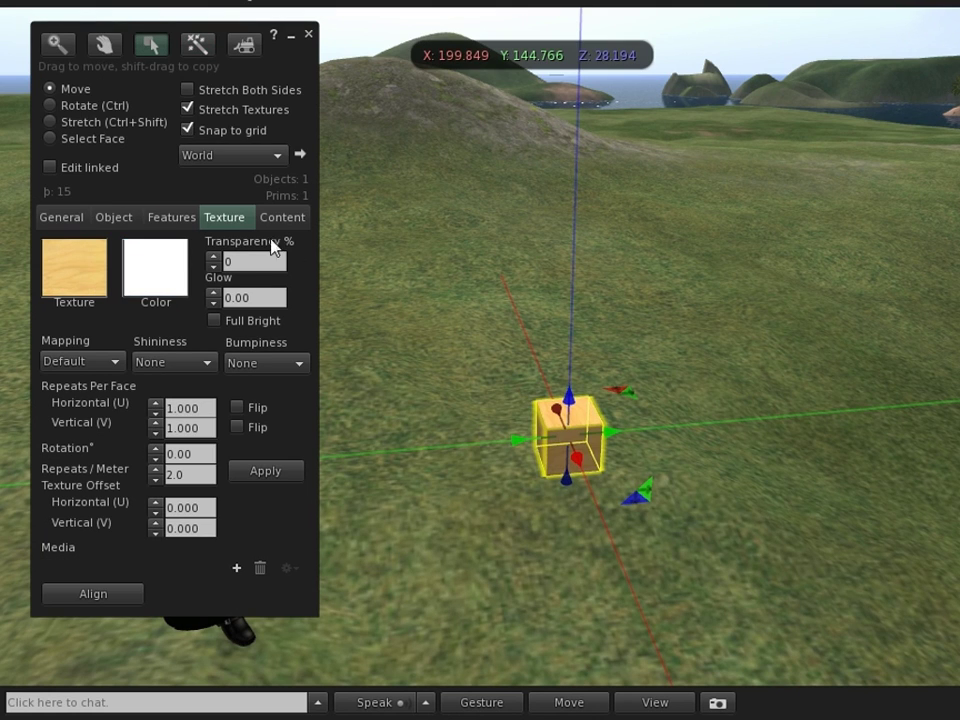
Step: Select only the top face of the new box for texture and media editing
{"action": "left_click", "coordinate": [235, 225]}
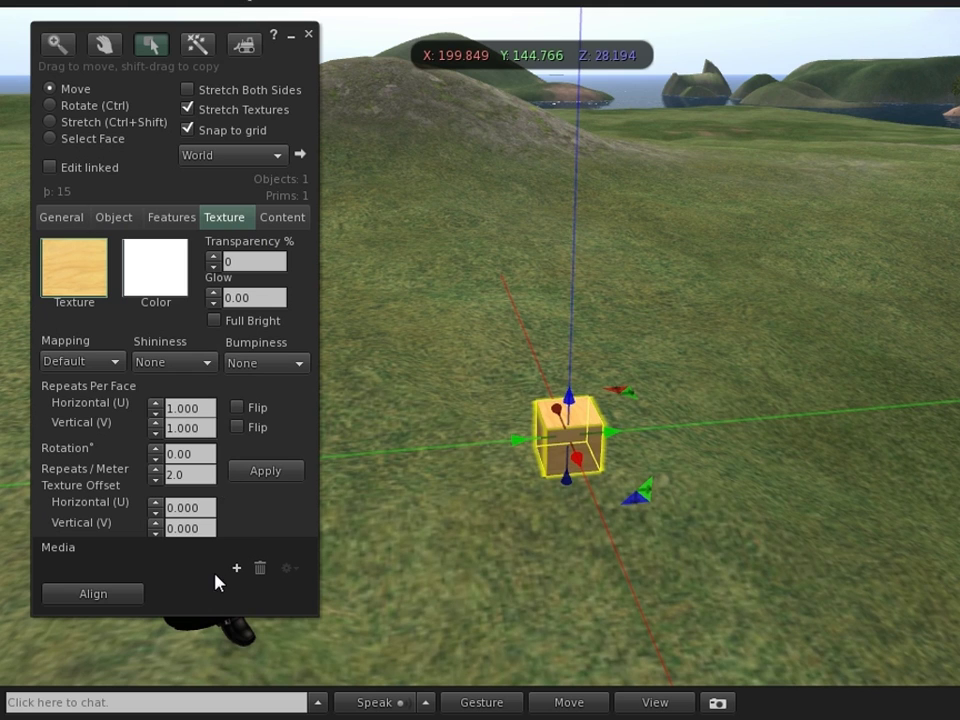
{"action": "left_click", "coordinate": [88, 143]}
{"action": "left_click", "coordinate": [570, 410]}
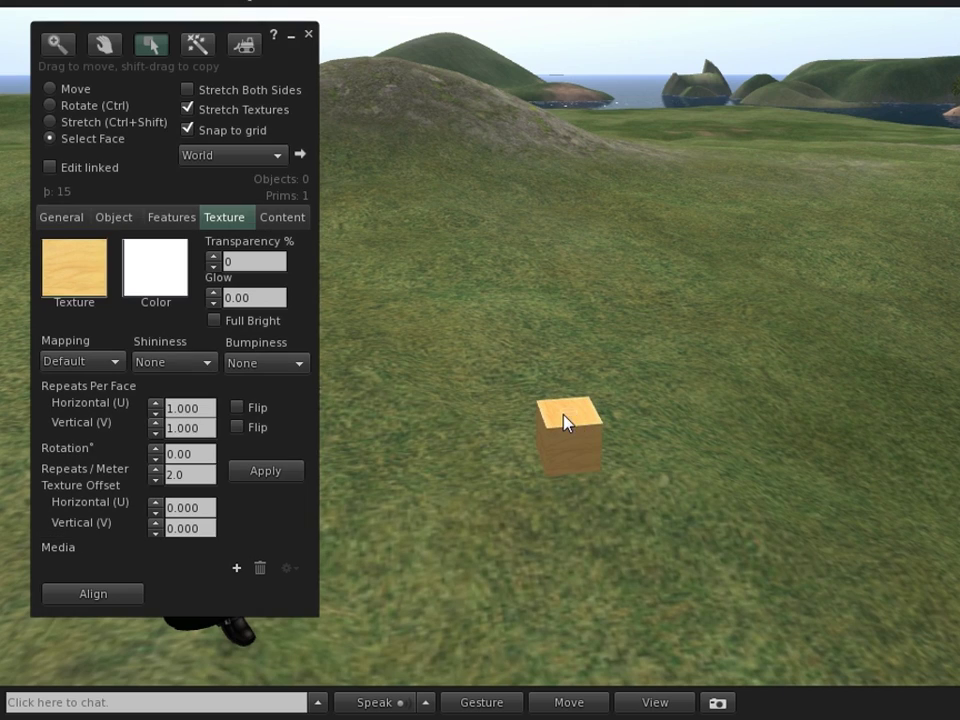
{"action": "left_click_drag", "start_coordinate": [564, 416], "coordinate": [564, 260], "text": "alt"}
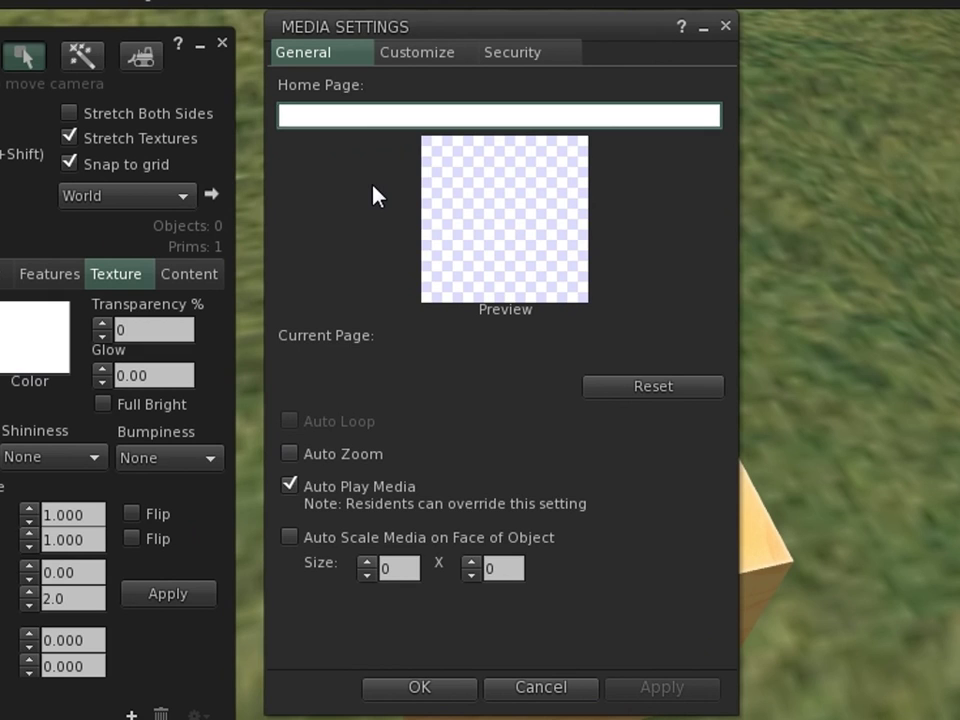
Step: Set the selected face's media home page to secondlife.com, accept the settings and load the page
{"action": "type", "text": "secondlife.com"}
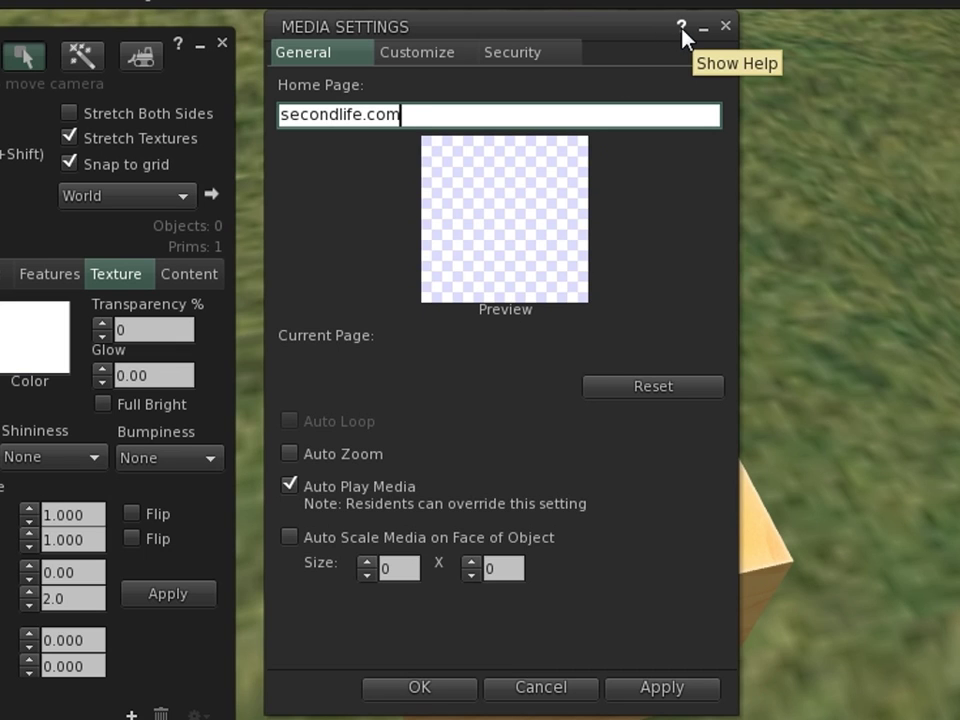
{"action": "left_click", "coordinate": [420, 688]}
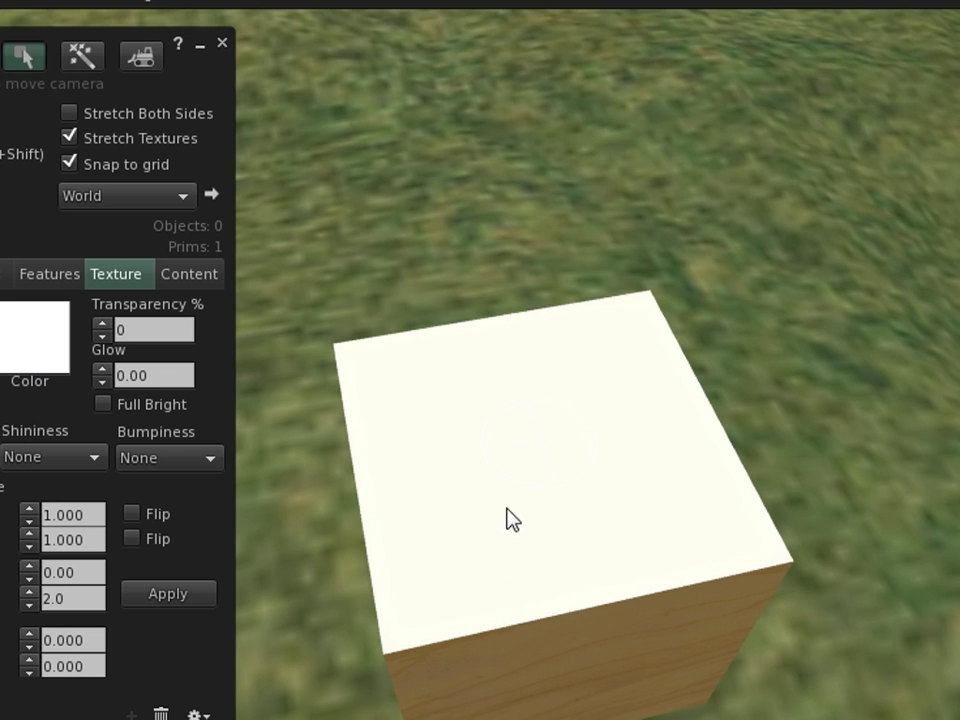
{"action": "left_click", "coordinate": [508, 507]}
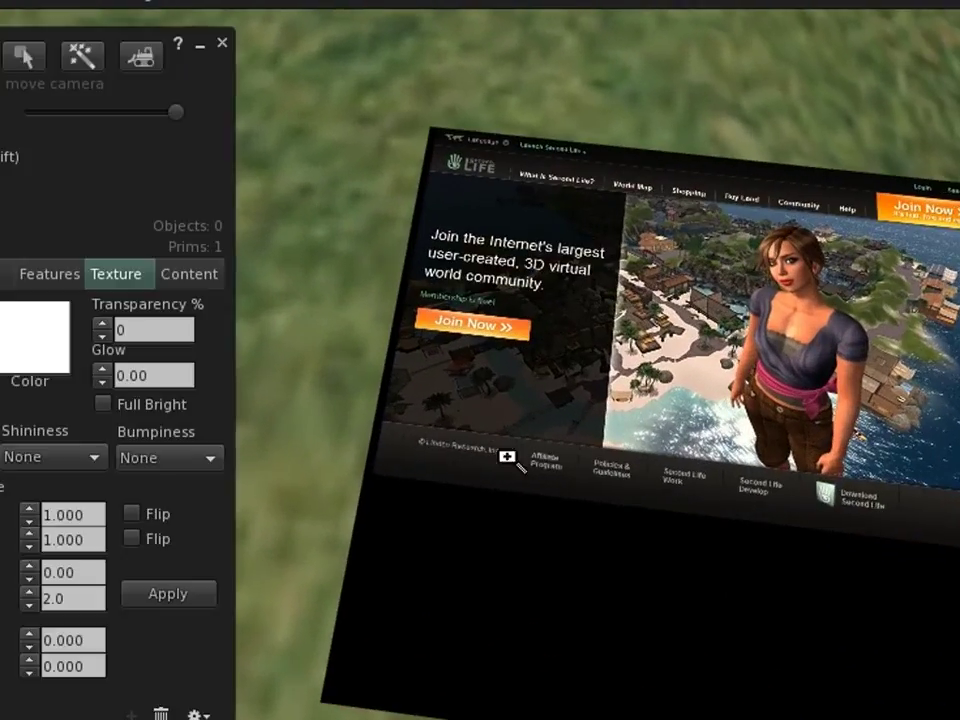
Step: Turn on Full Bright for the media face and return to the normal view
{"action": "left_click_drag", "start_coordinate": [508, 457], "coordinate": [393, 445], "text": "alt"}
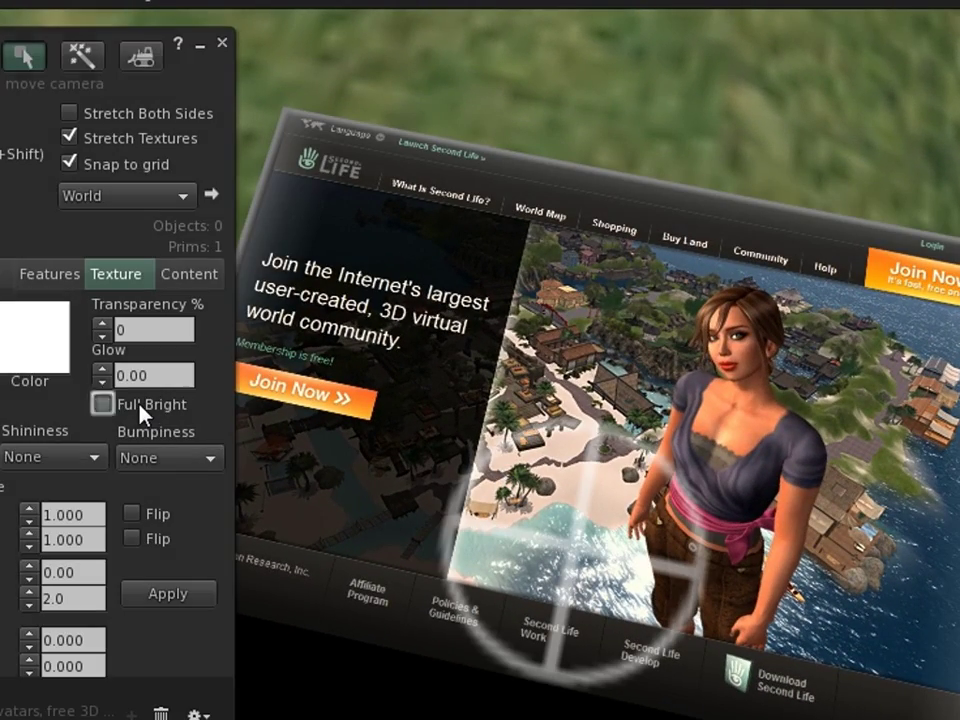
{"action": "left_click", "coordinate": [145, 412]}
{"action": "key", "text": "Escape"}
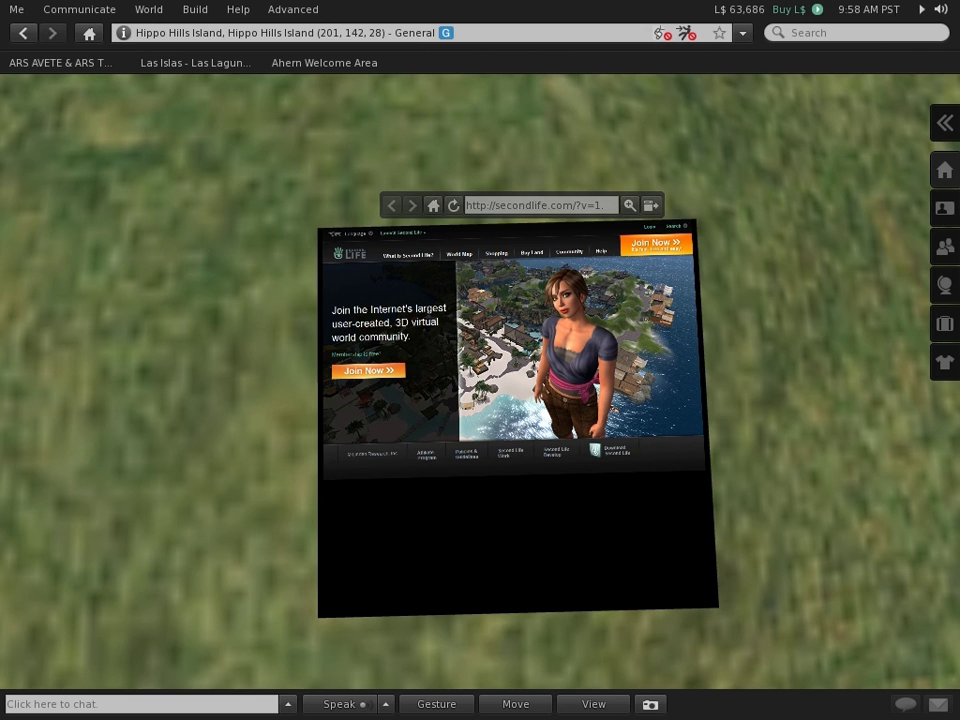
Step: Show the expanded Nearby Media list and stop the web page playing on the box
{"action": "mouse_move", "coordinate": [921, 12]}
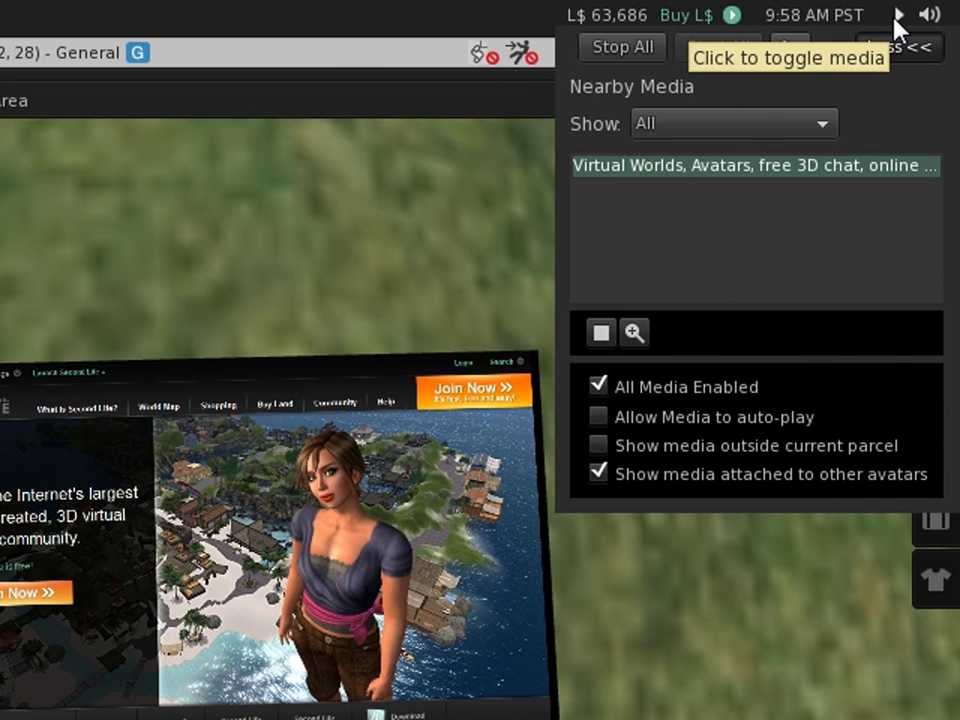
{"action": "left_click", "coordinate": [886, 56]}
{"action": "left_click", "coordinate": [878, 56]}
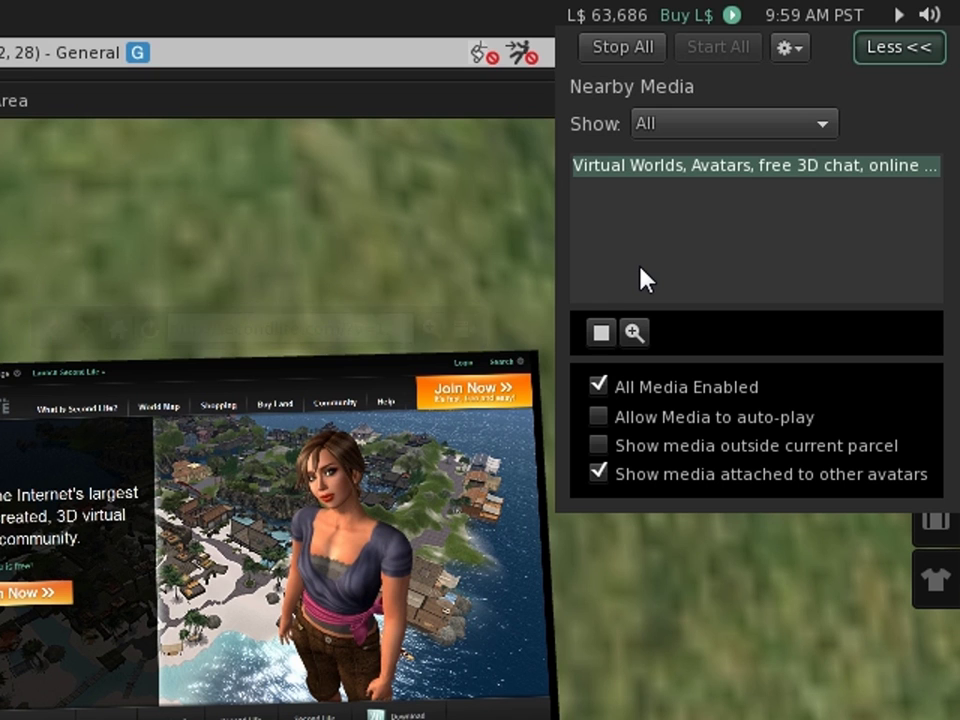
{"action": "left_click", "coordinate": [600, 333]}
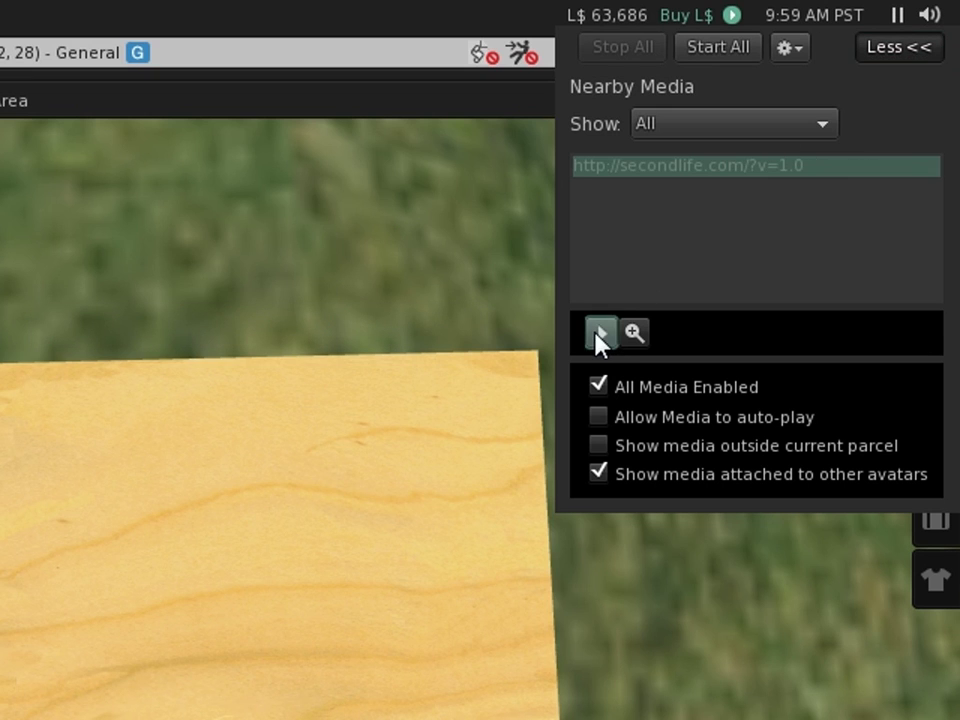
Step: View the web-page cube worn on the avatar's head from close up and from farther away
{"action": "mouse_move", "coordinate": [296, 489]}
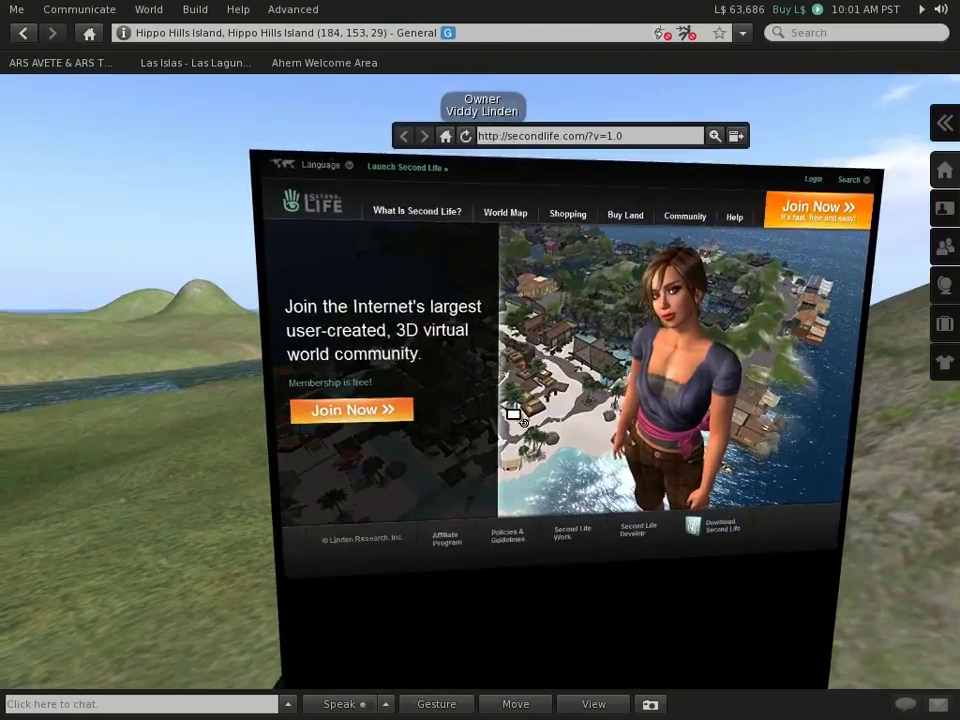
{"action": "left_click_drag", "start_coordinate": [513, 414], "coordinate": [551, 488], "text": "ctrl+alt"}
{"action": "key", "text": "Escape"}
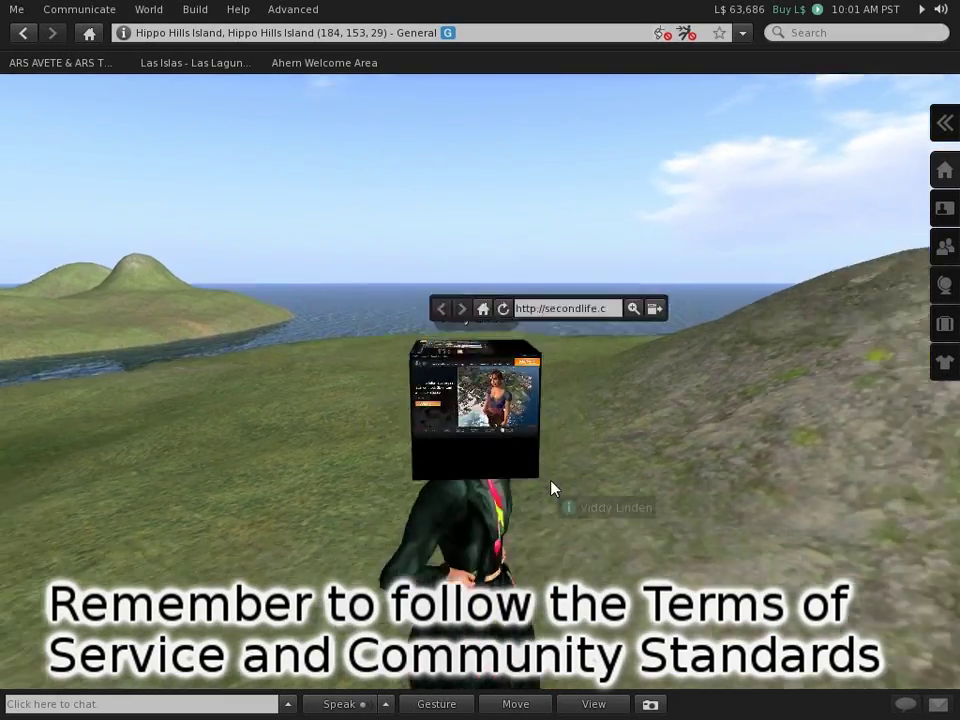